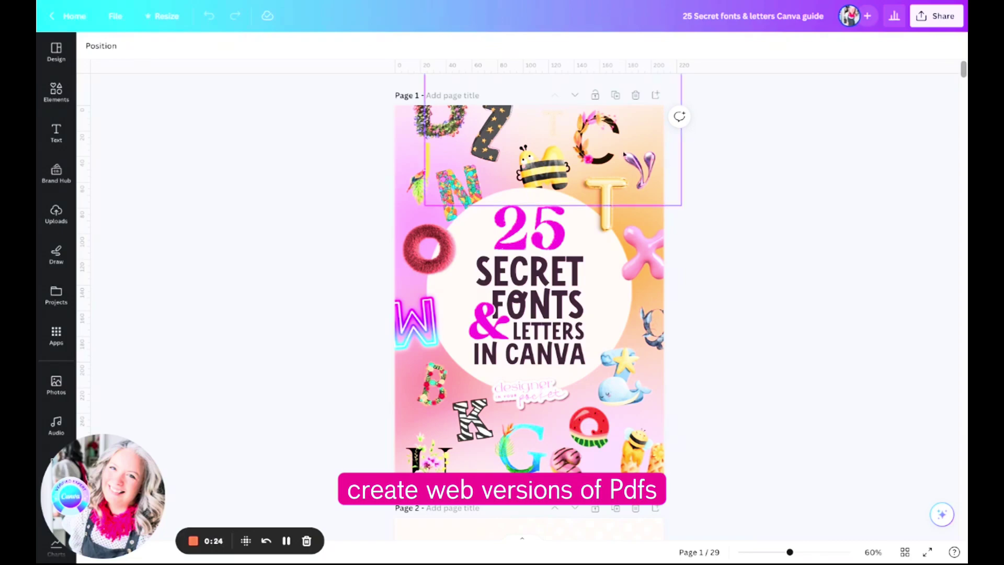
- Turn on Show print bleed under File > View settings and zoom the cover to 180%
{"action": "left_click", "coordinate": [115, 18]}
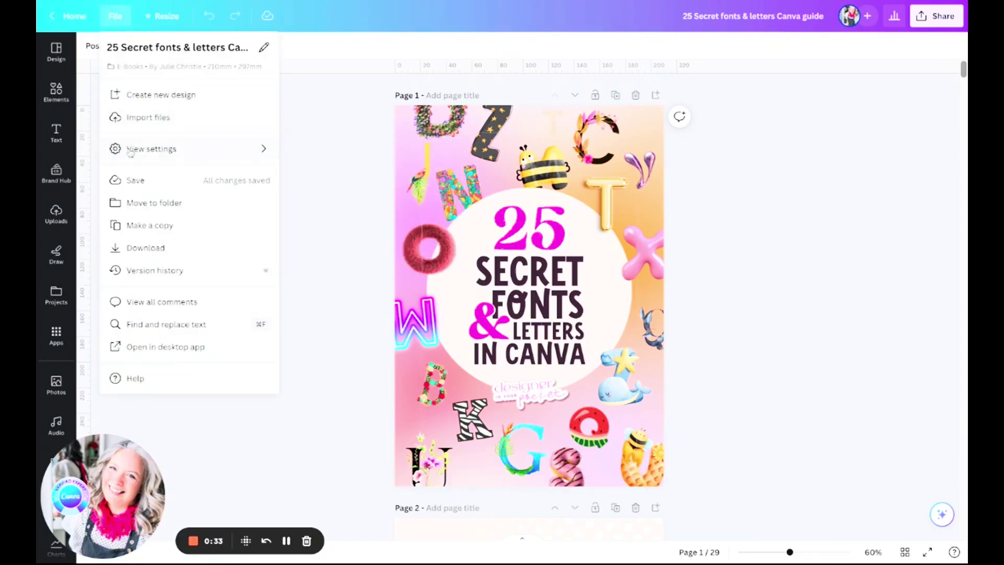
{"action": "mouse_move", "coordinate": [130, 151]}
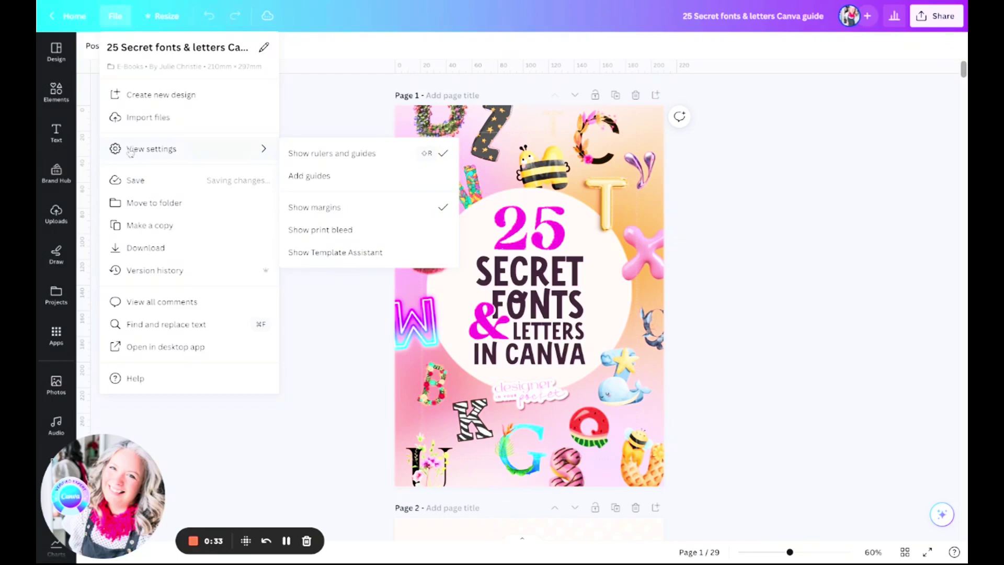
{"action": "left_click", "coordinate": [354, 230]}
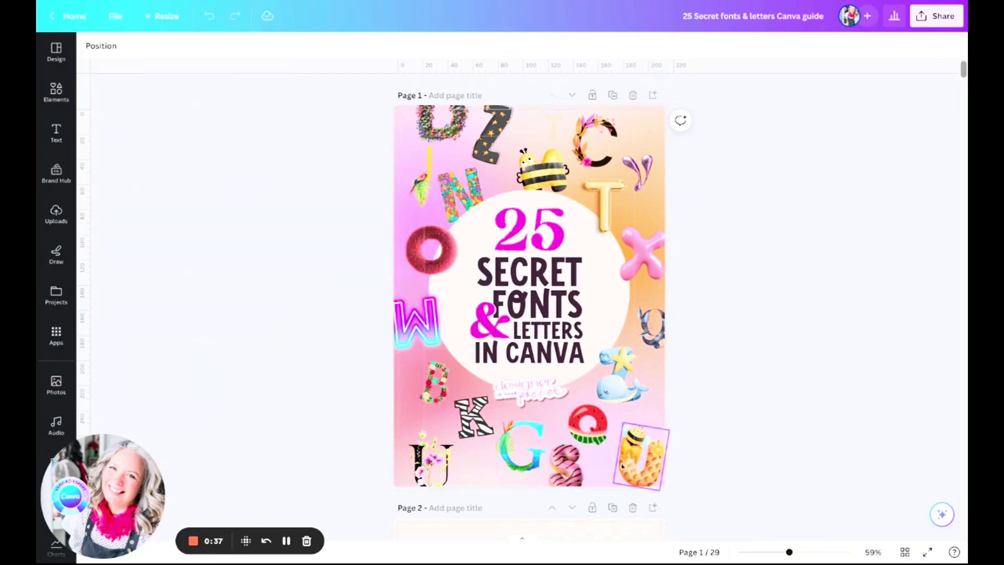
{"action": "left_click_drag", "start_coordinate": [789, 552], "coordinate": [821, 552]}
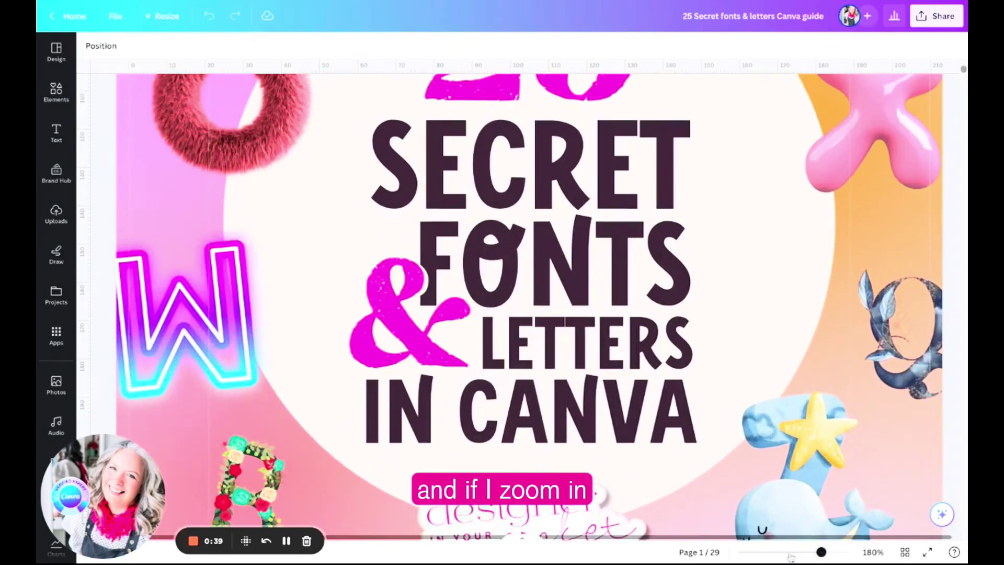
{"action": "scroll", "coordinate": [510, 321], "scroll_direction": "up", "scroll_amount": 10}
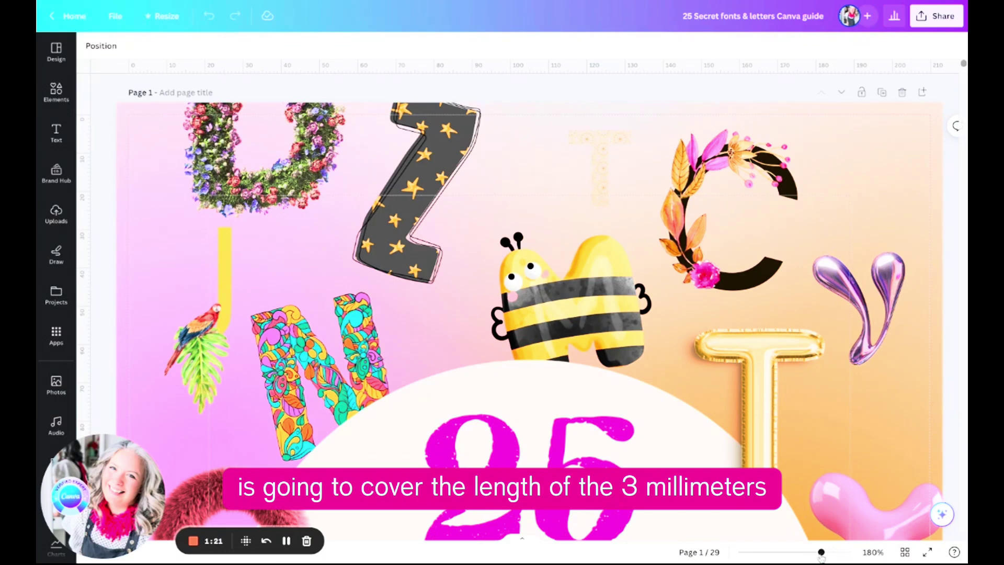
- At 168% zoom, stretch the woman's photo on page 2 down to the bottom page edge
{"action": "scroll", "coordinate": [844, 393], "scroll_direction": "down", "scroll_amount": 5}
{"action": "scroll", "coordinate": [809, 475], "scroll_direction": "down", "scroll_amount": 8}
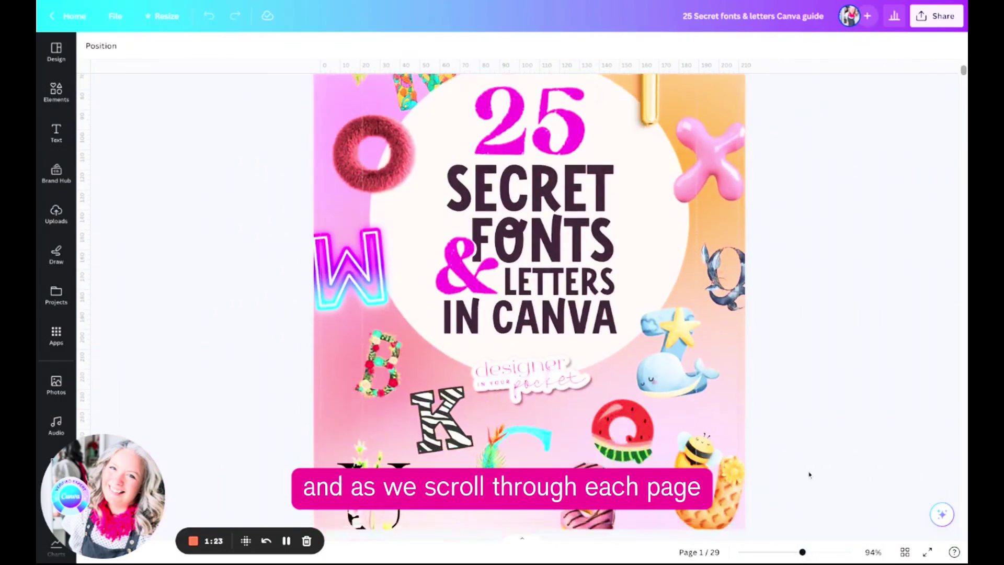
{"action": "scroll", "coordinate": [528, 309], "scroll_direction": "down", "scroll_amount": 5}
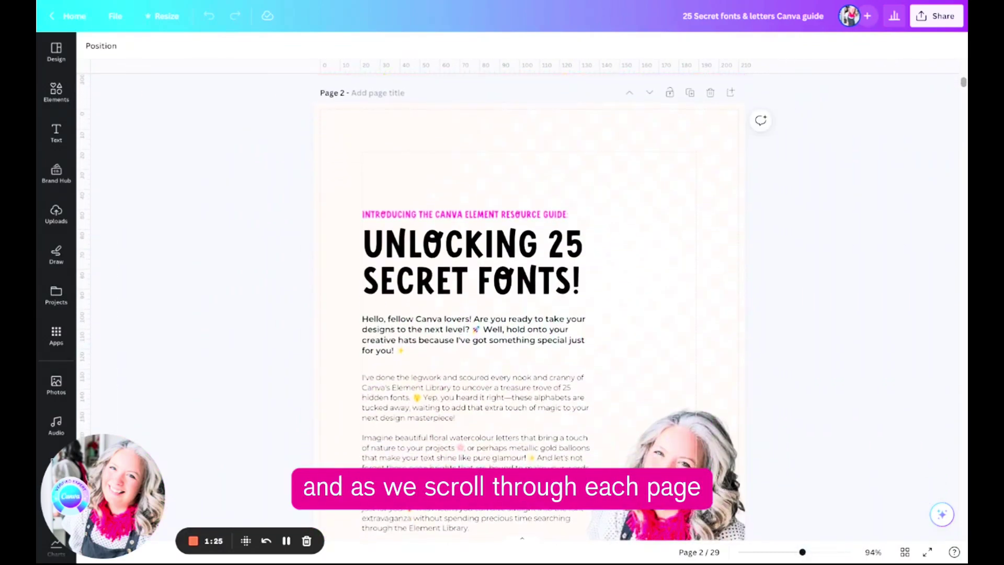
{"action": "scroll", "coordinate": [529, 309], "scroll_direction": "down", "scroll_amount": 1}
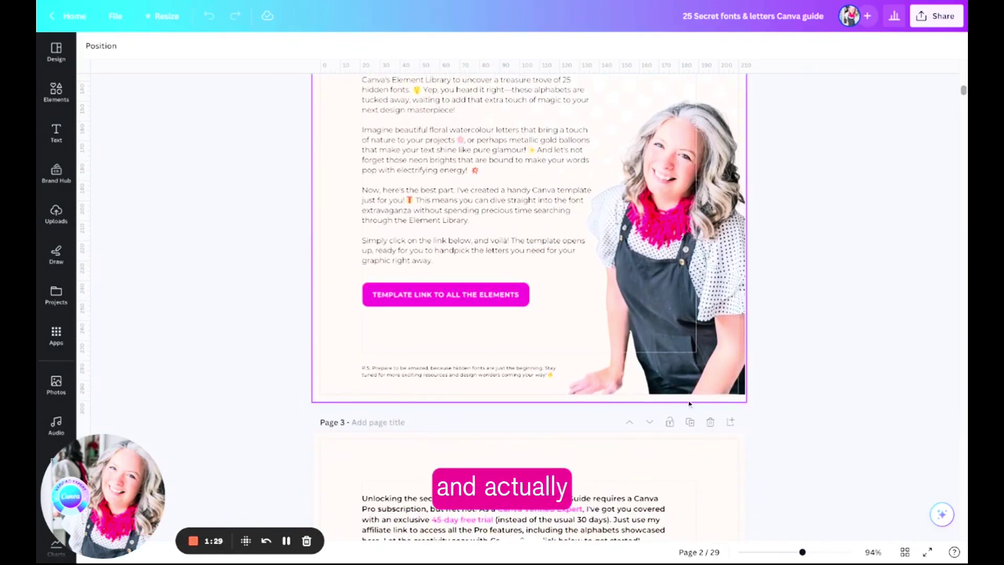
{"action": "left_click_drag", "start_coordinate": [803, 553], "coordinate": [819, 552]}
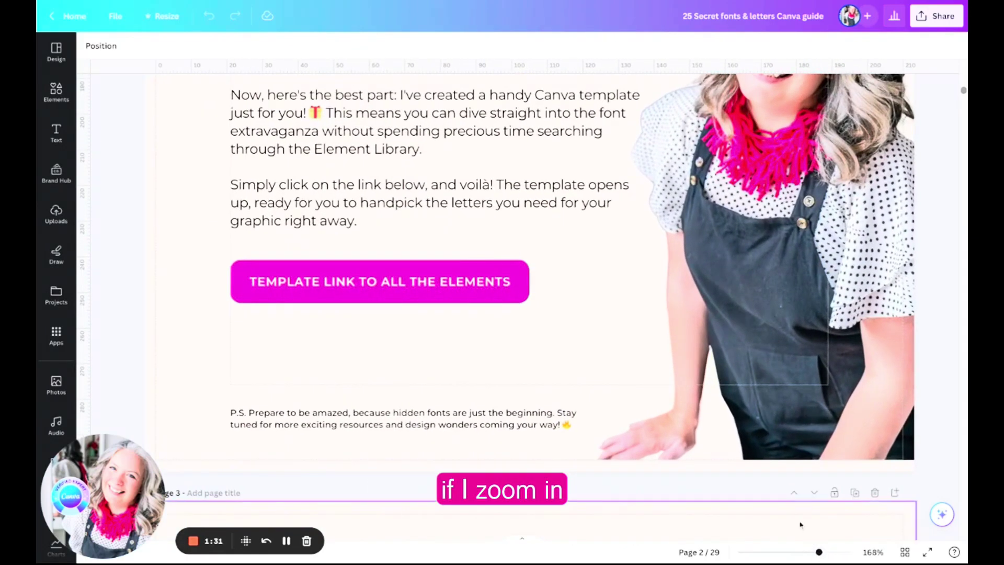
{"action": "left_click", "coordinate": [776, 448]}
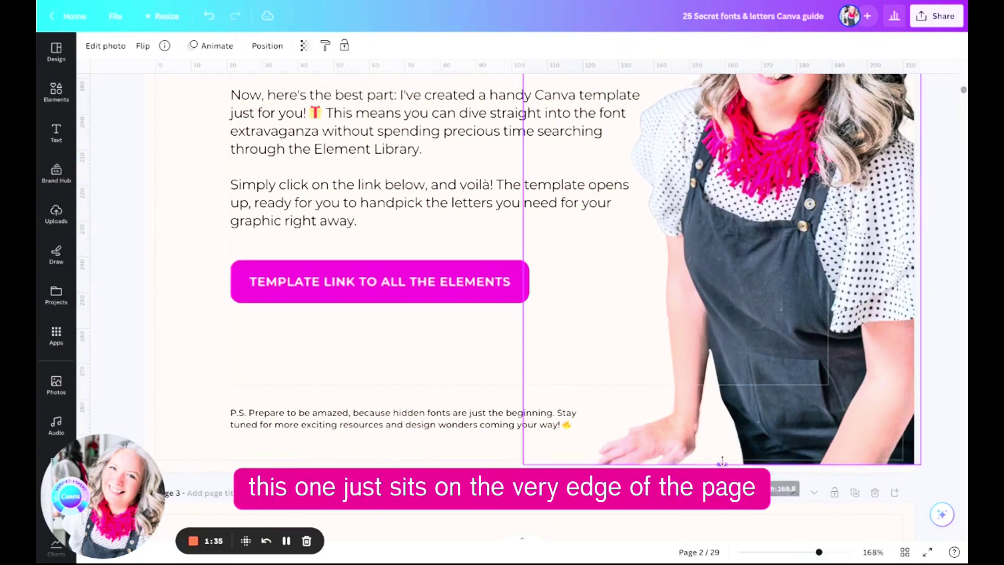
{"action": "left_click_drag", "start_coordinate": [722, 461], "coordinate": [722, 472]}
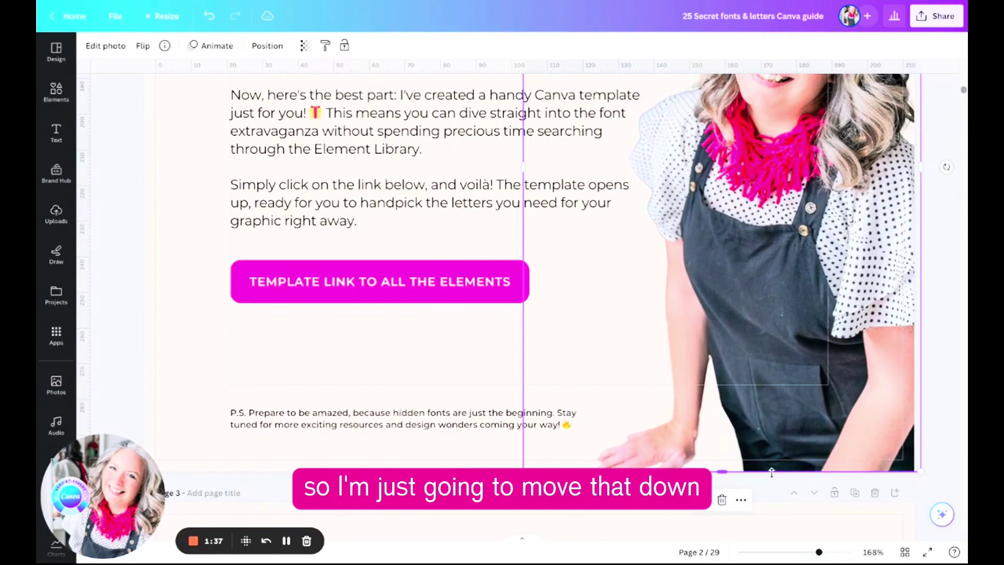
{"action": "left_click", "coordinate": [927, 454]}
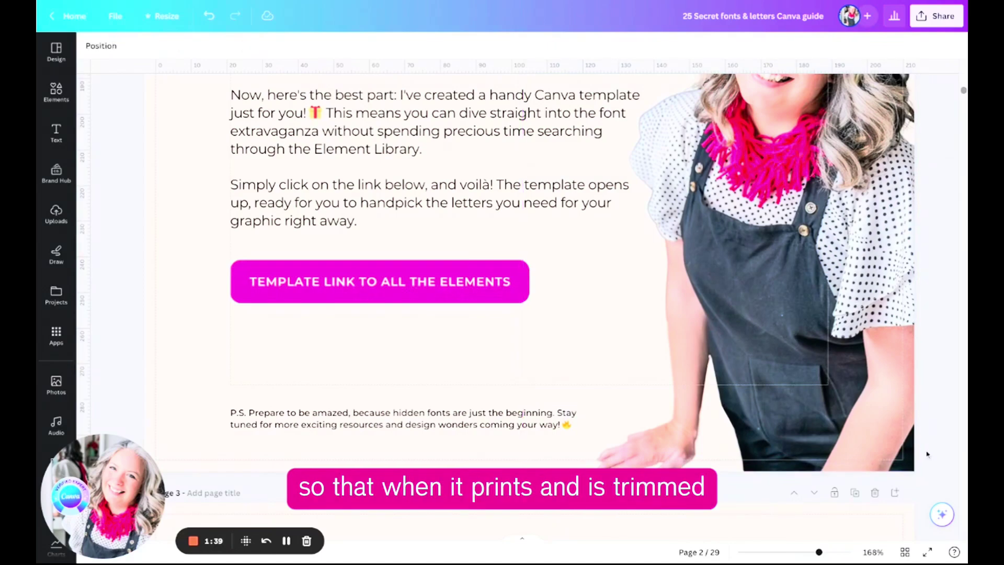
{"action": "scroll", "coordinate": [927, 454], "scroll_direction": "down", "scroll_amount": 15}
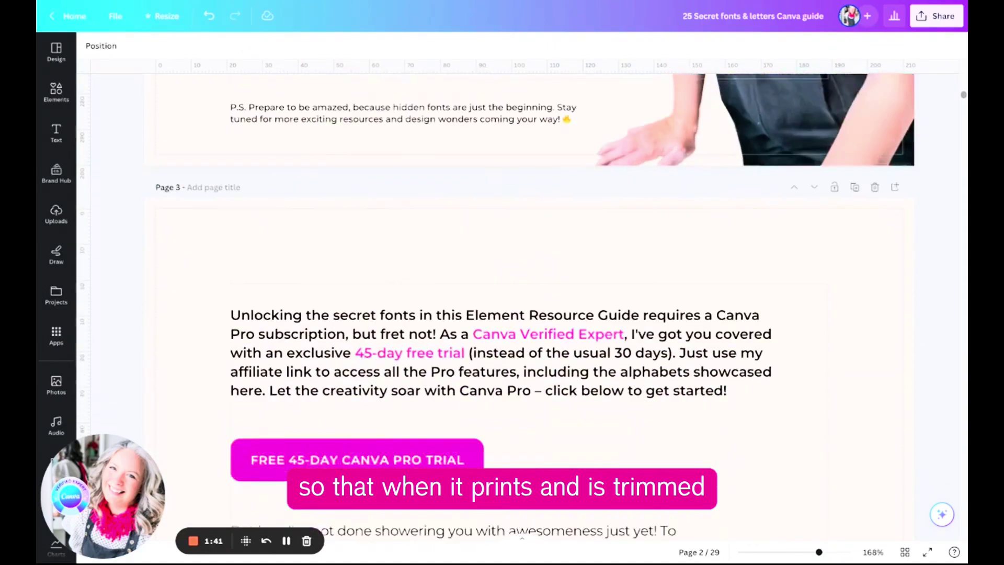
{"action": "scroll", "coordinate": [848, 448], "scroll_direction": "down", "scroll_amount": 8}
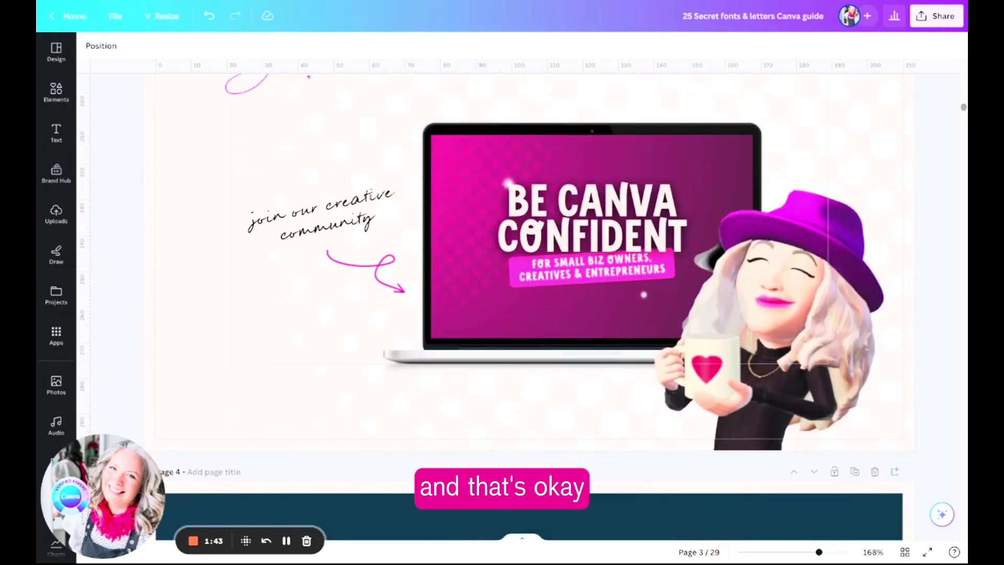
{"action": "scroll", "coordinate": [704, 402], "scroll_direction": "down", "scroll_amount": 7}
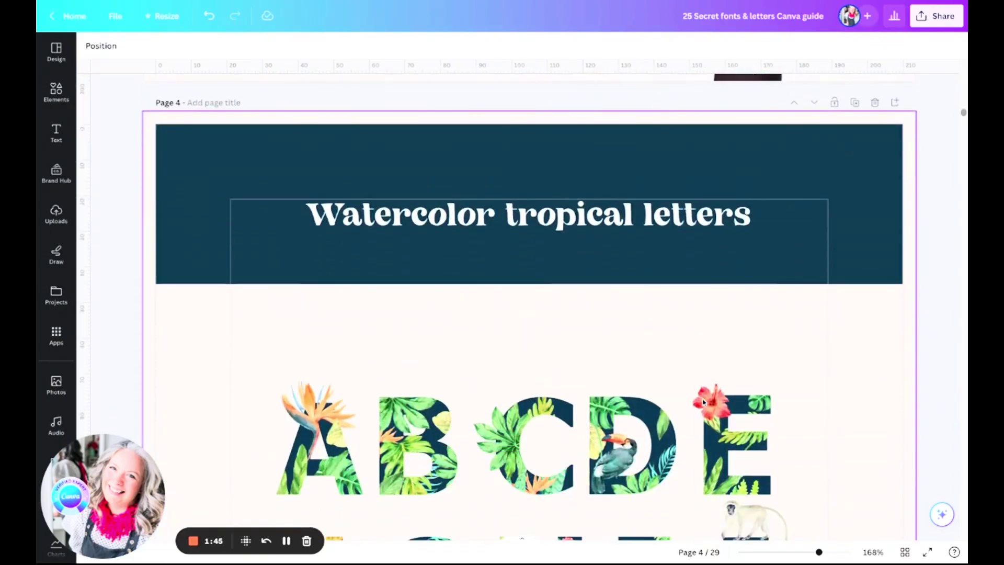
- Stretch page 4's dark teal title band past its top, left and right edges
{"action": "left_click", "coordinate": [331, 161]}
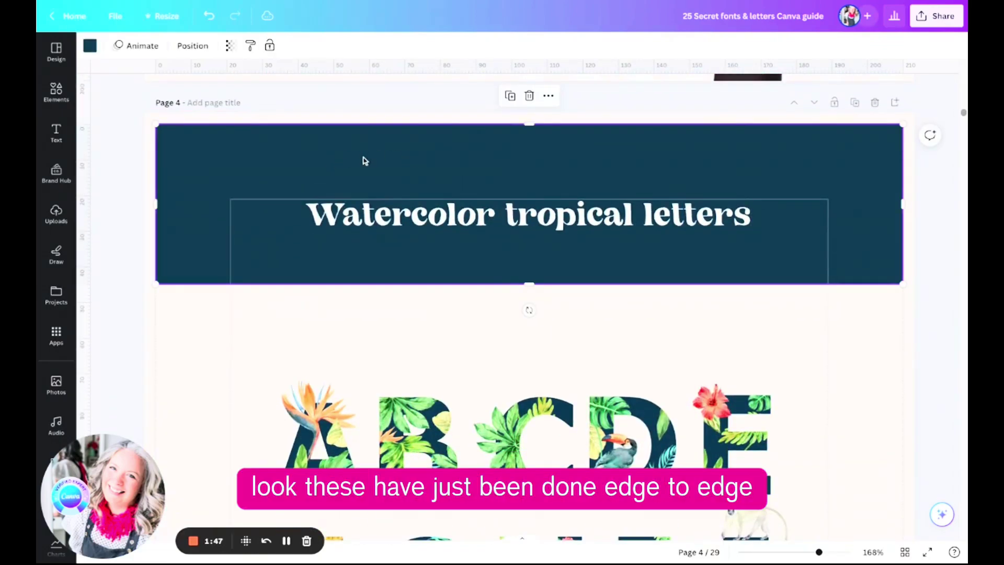
{"action": "left_click_drag", "start_coordinate": [533, 126], "coordinate": [529, 114]}
{"action": "left_click_drag", "start_coordinate": [156, 199], "coordinate": [144, 198]}
{"action": "left_click_drag", "start_coordinate": [901, 199], "coordinate": [904, 198]}
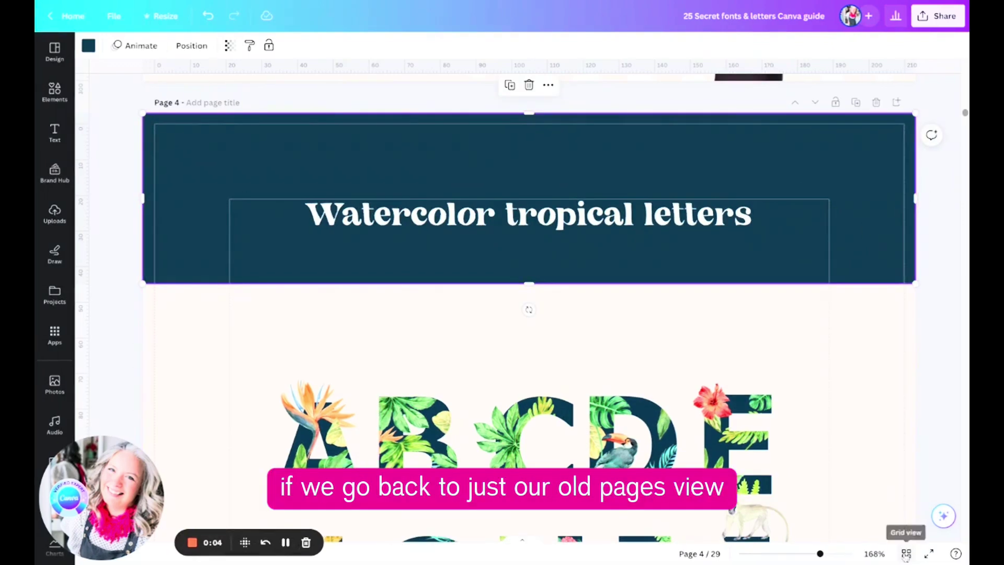
- Show all 29 pages in Grid view and list the file types under Share > Download
{"action": "left_click", "coordinate": [905, 552]}
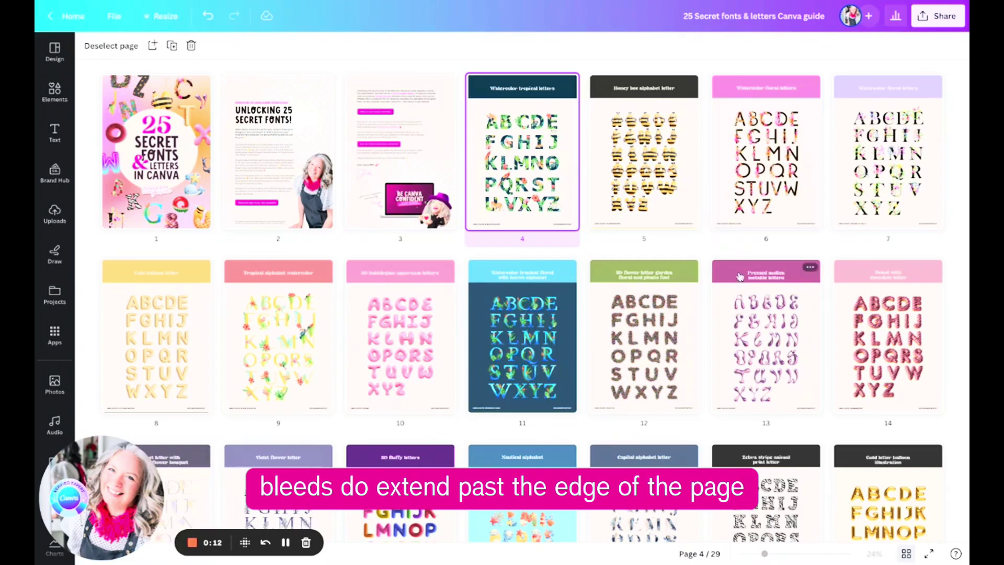
{"action": "left_click", "coordinate": [925, 19]}
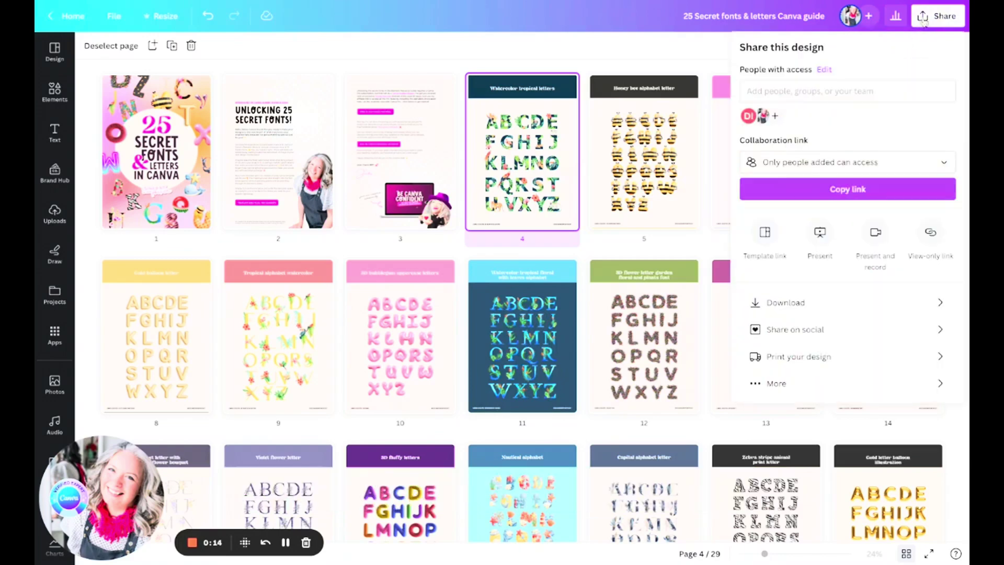
{"action": "left_click", "coordinate": [798, 302]}
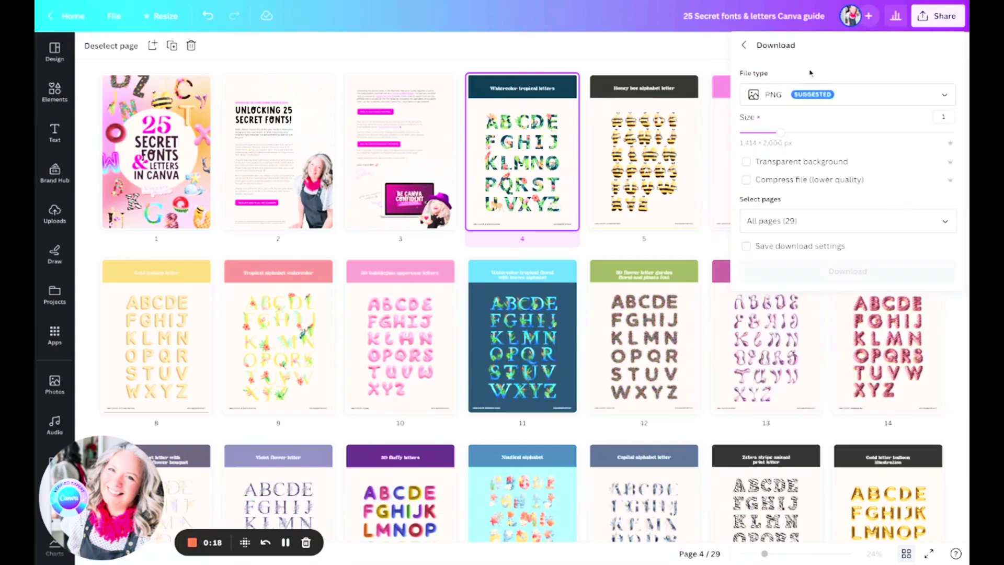
{"action": "left_click", "coordinate": [851, 97]}
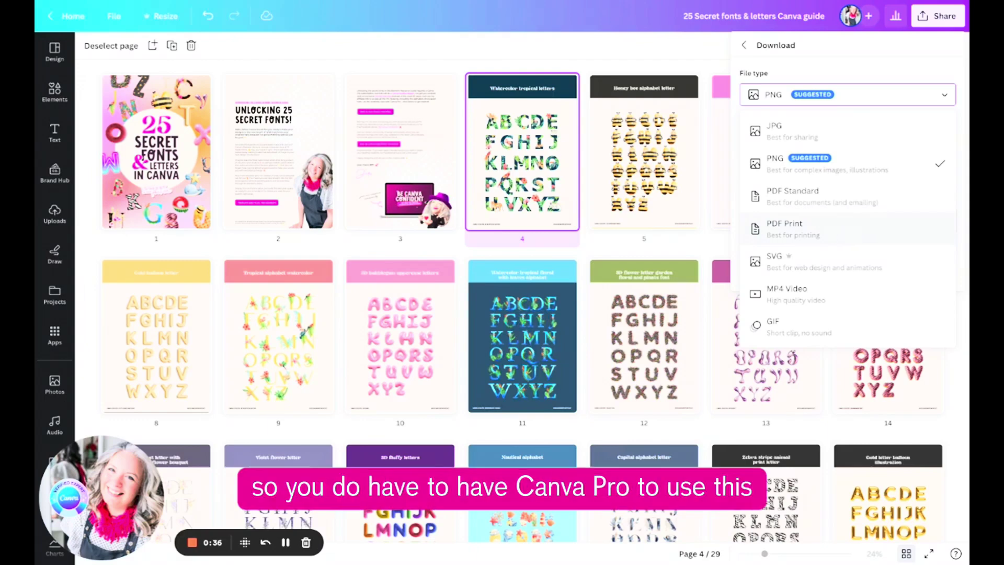
- Download the ebook as PDF Print with Crop marks and bleed ticked and CMYK colour profile
{"action": "left_click", "coordinate": [850, 225]}
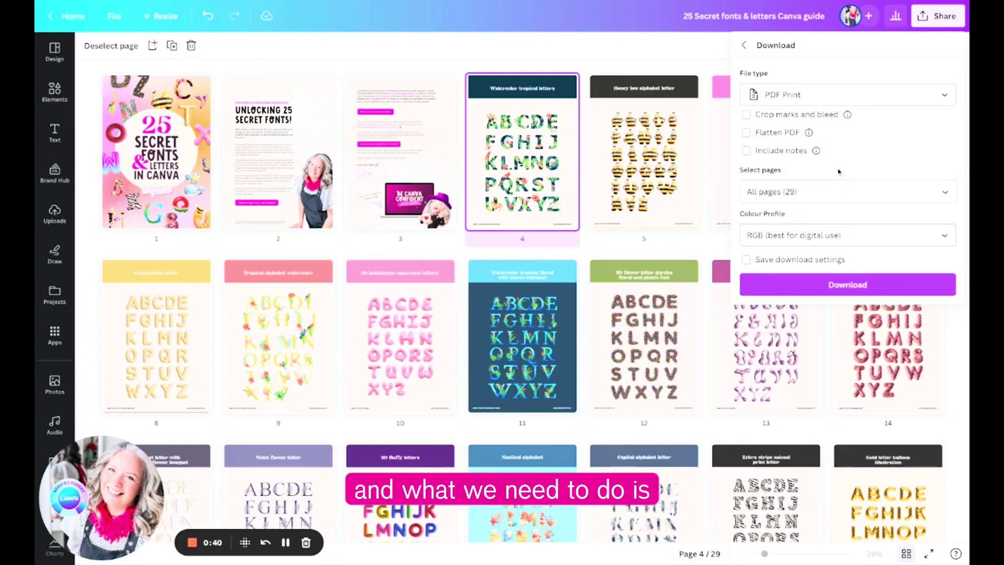
{"action": "left_click", "coordinate": [747, 115]}
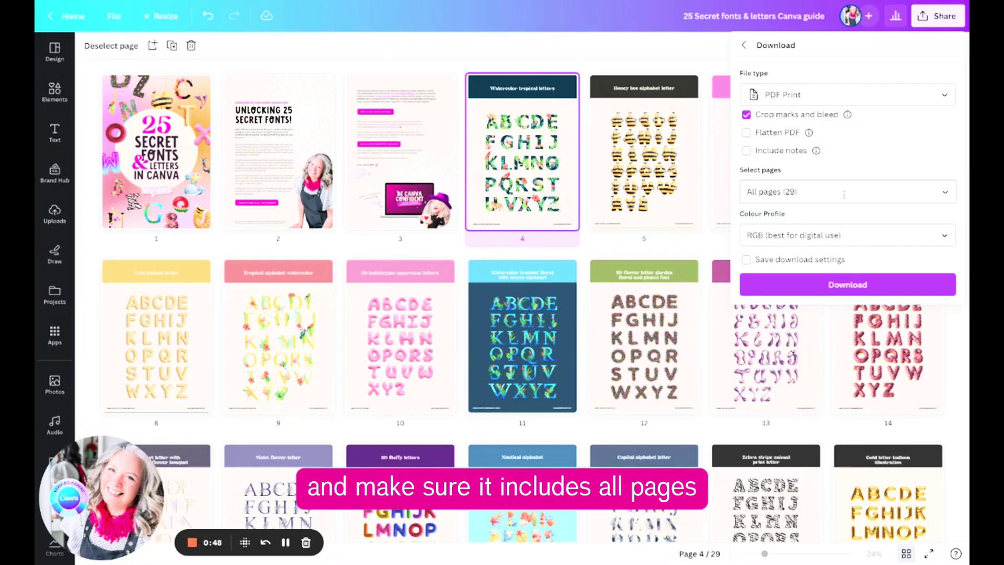
{"action": "left_click", "coordinate": [907, 239]}
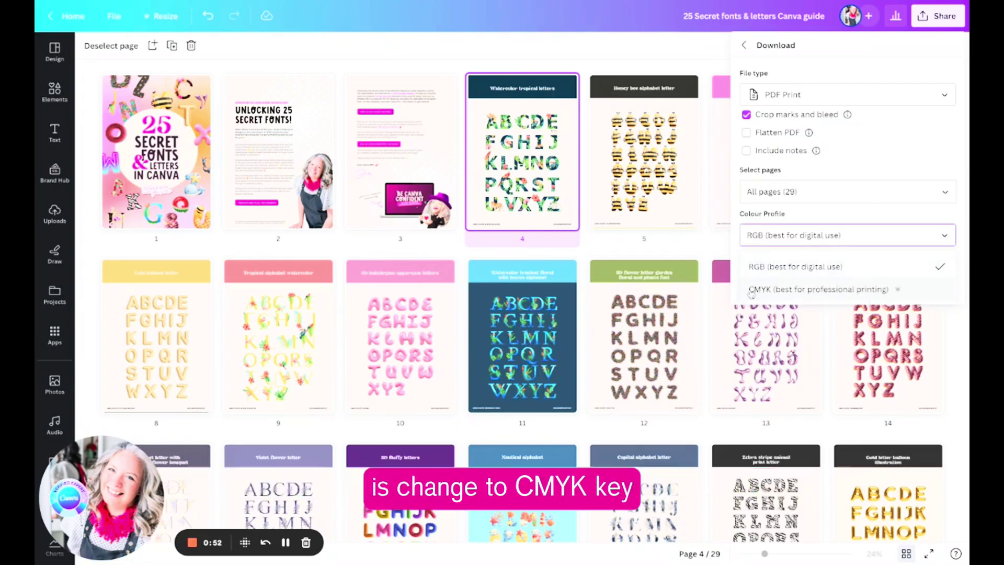
{"action": "left_click", "coordinate": [769, 290]}
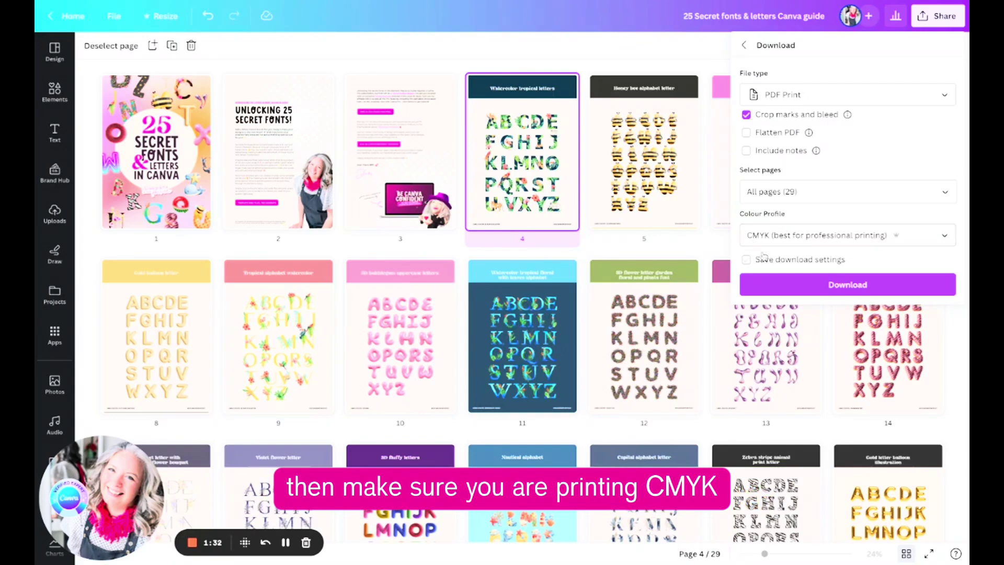
{"action": "left_click", "coordinate": [852, 285]}
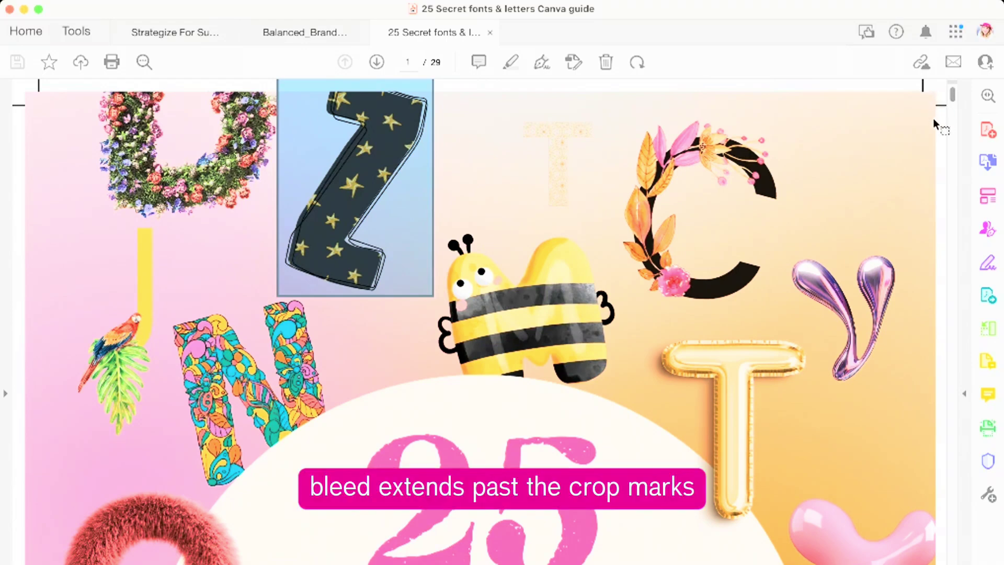
- Scroll between pages 1 and 2 of the PDF in Acrobat to check crop marks and bleed
{"action": "scroll", "coordinate": [934, 119], "scroll_direction": "down", "scroll_amount": 10}
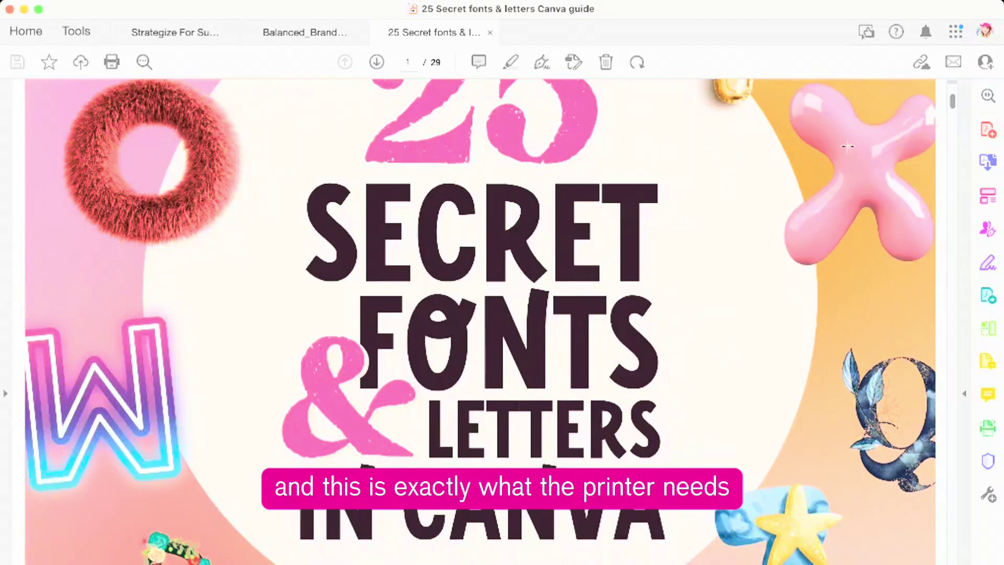
{"action": "scroll", "coordinate": [849, 150], "scroll_direction": "up", "scroll_amount": 3}
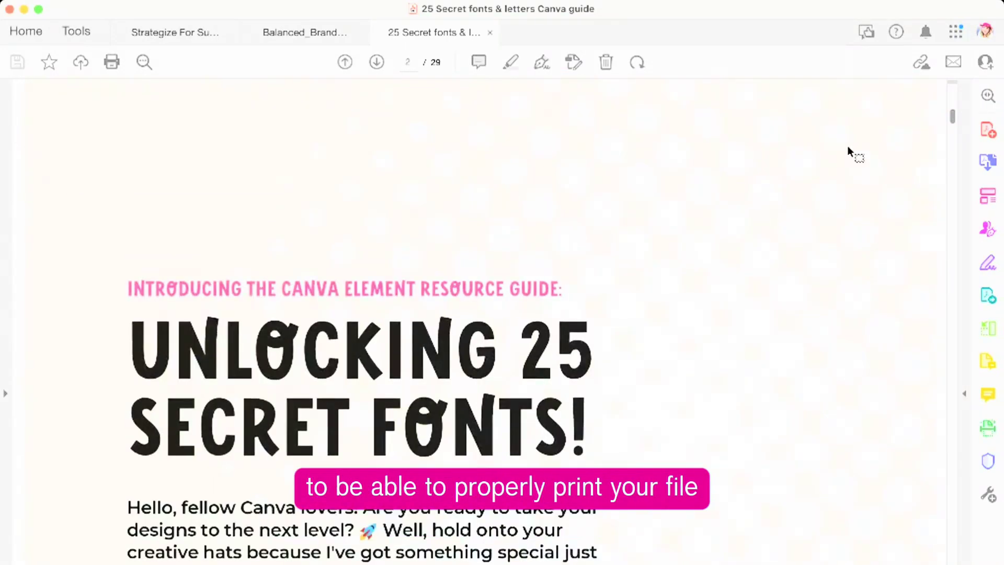